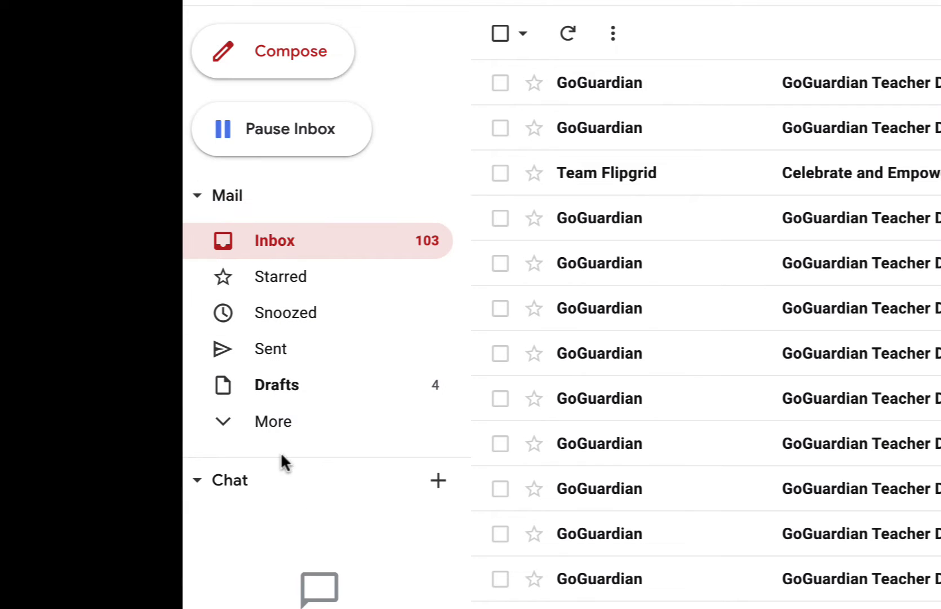
Create a new mail label named GoGuardian
{"action": "left_click", "coordinate": [291, 430]}
{"action": "scroll", "coordinate": [293, 433], "scroll_direction": "down", "scroll_amount": 5}
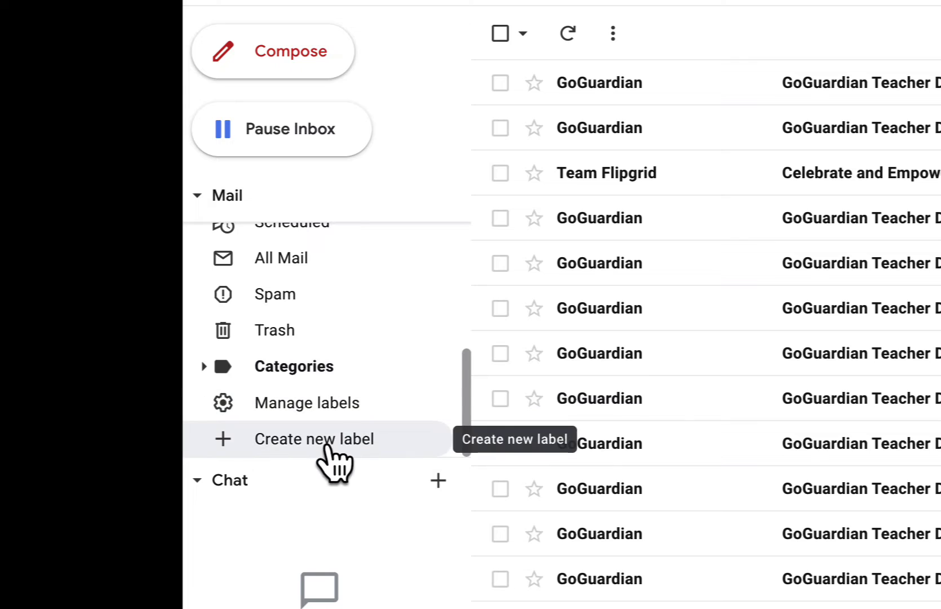
{"action": "left_click", "coordinate": [331, 445]}
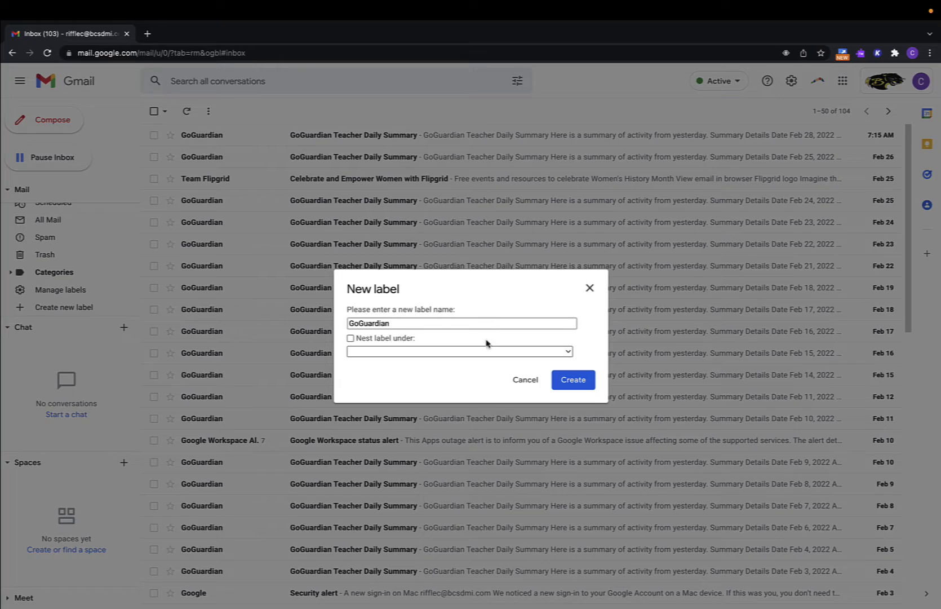
{"action": "left_click", "coordinate": [586, 388]}
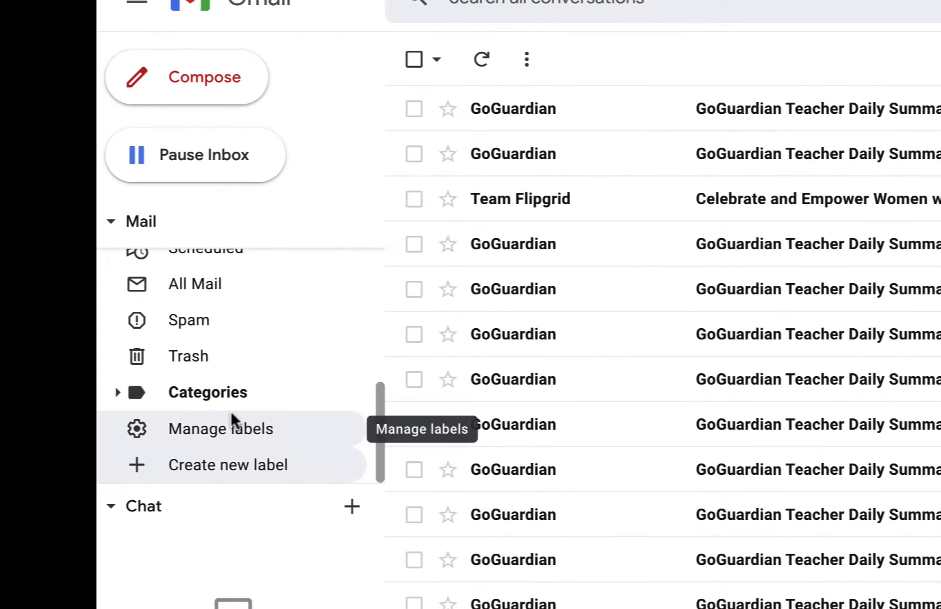
Find the new GoGuardian label among the mail folders and open it to view its messages
{"action": "scroll", "coordinate": [270, 363], "scroll_direction": "up", "scroll_amount": 5}
{"action": "scroll", "coordinate": [276, 364], "scroll_direction": "down", "scroll_amount": 5}
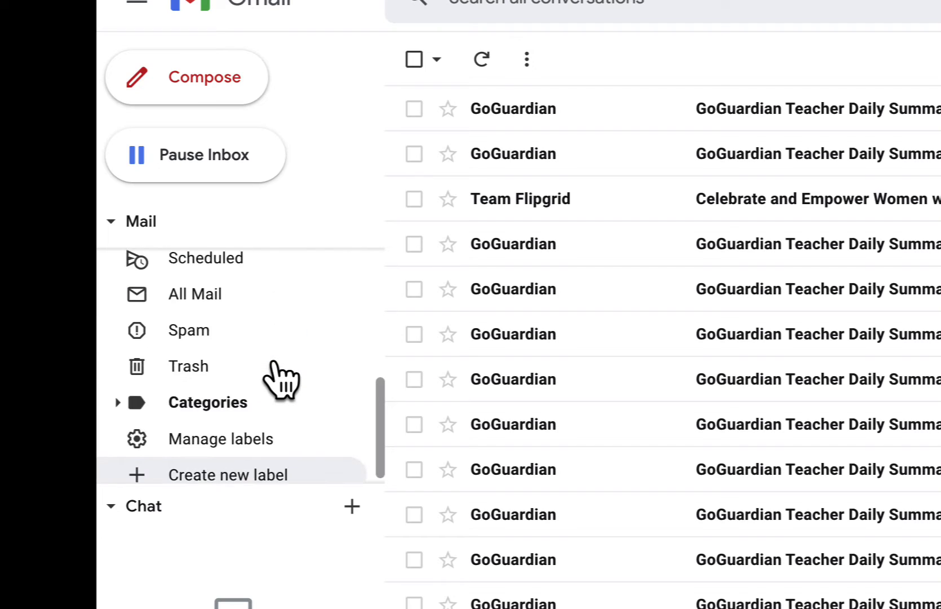
{"action": "scroll", "coordinate": [279, 379], "scroll_direction": "up", "scroll_amount": 5}
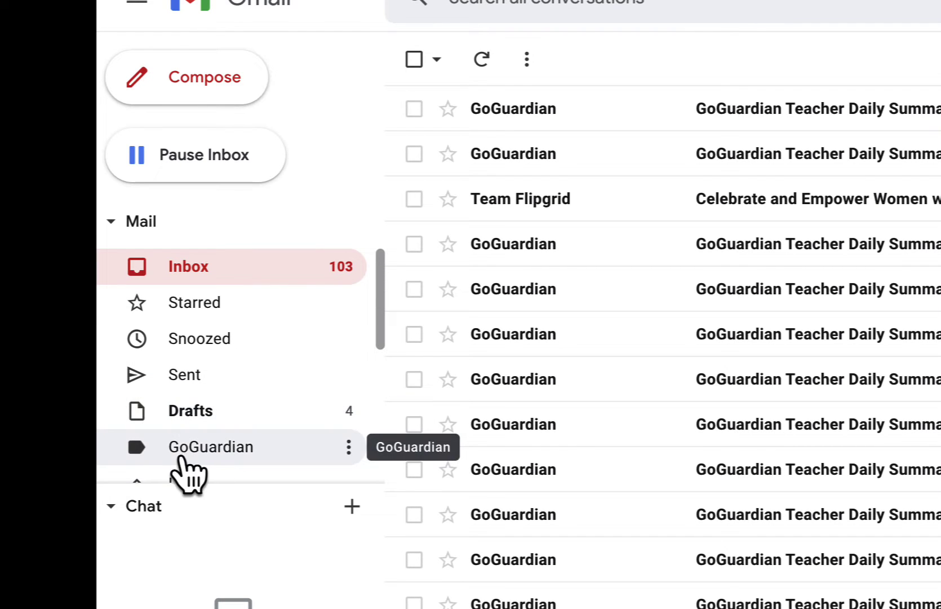
{"action": "left_click", "coordinate": [242, 455]}
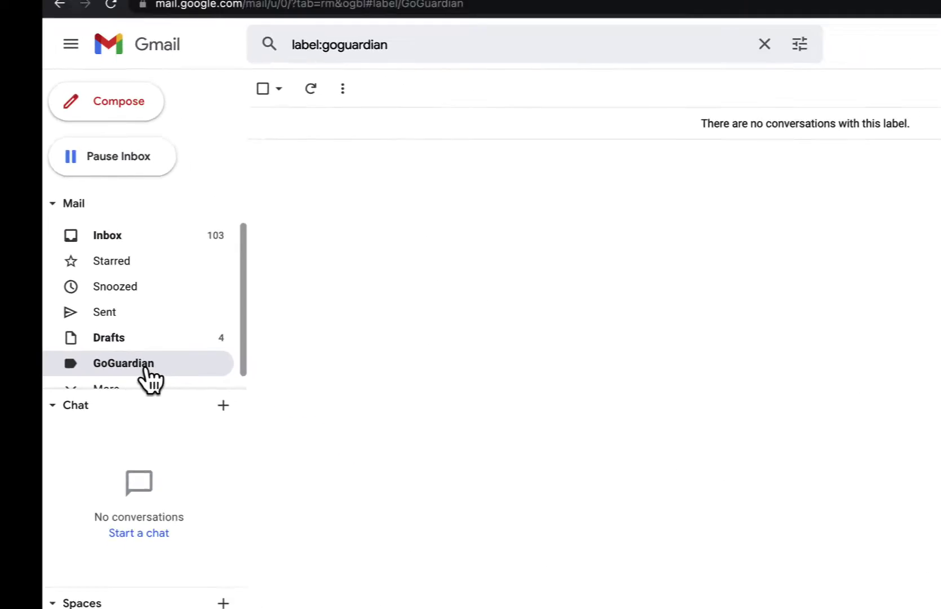
Apply the GoGuardian label to the newest GoGuardian Teacher Daily Summary email in the inbox, keeping its Updates label, and return to the inbox
{"action": "left_click", "coordinate": [146, 57]}
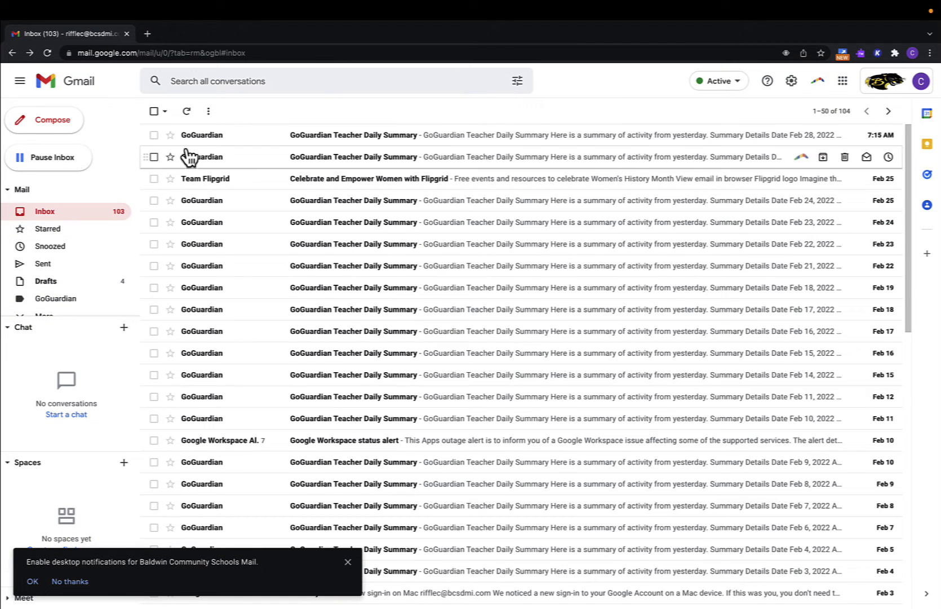
{"action": "left_click", "coordinate": [212, 139]}
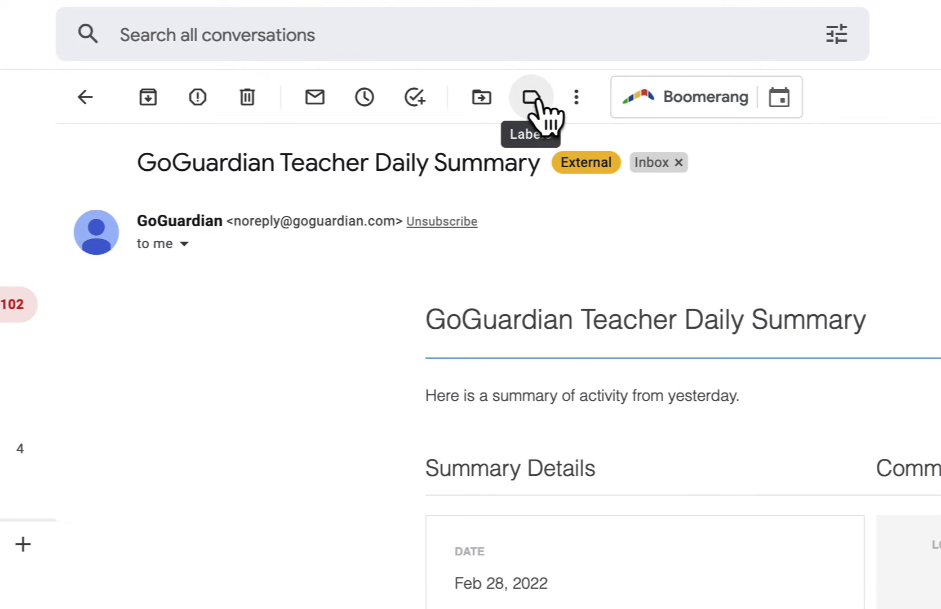
{"action": "left_click", "coordinate": [533, 99]}
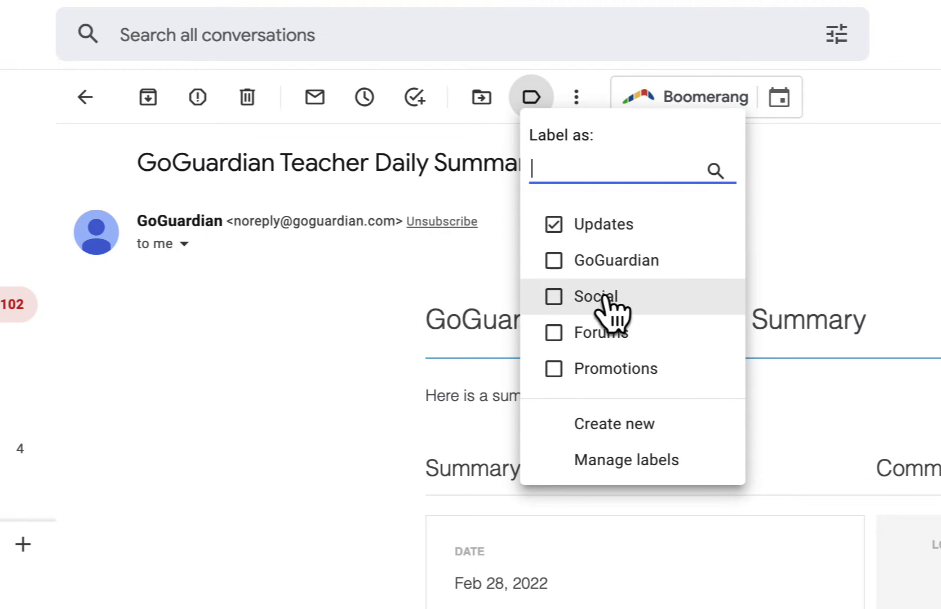
{"action": "left_click", "coordinate": [551, 262]}
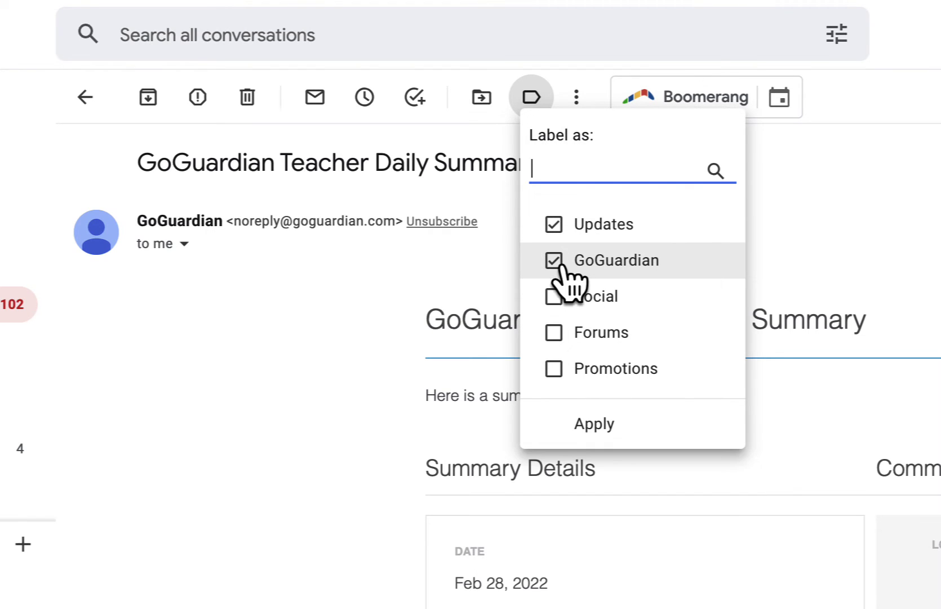
{"action": "left_click", "coordinate": [602, 428]}
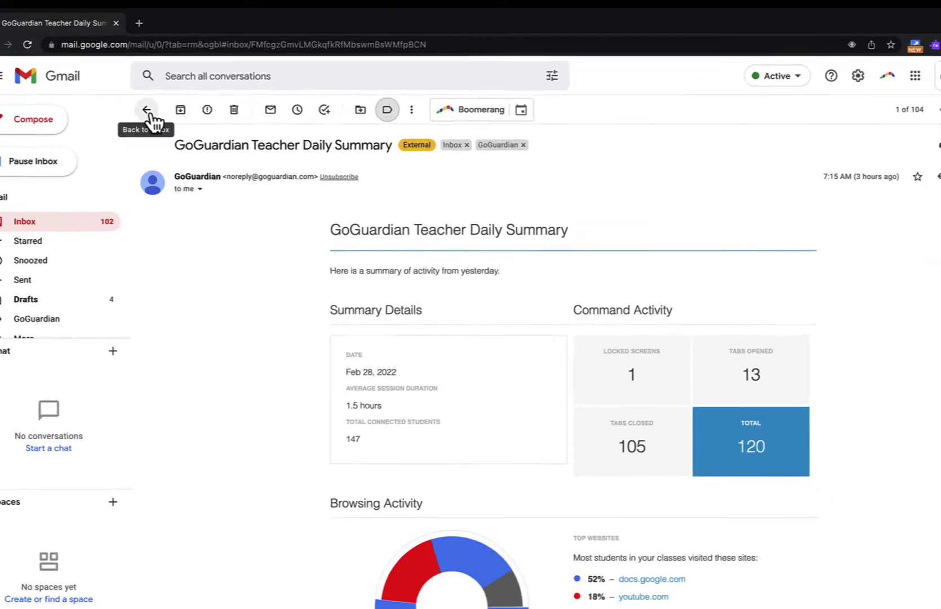
{"action": "left_click", "coordinate": [74, 212]}
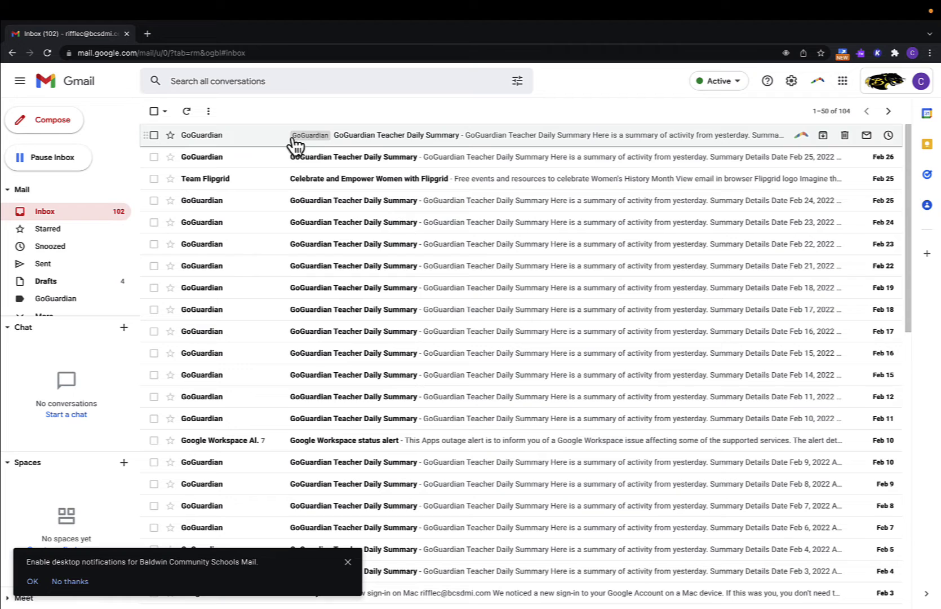
Open the GoGuardian label to check for the newly labelled summary email
{"action": "left_click_drag", "start_coordinate": [320, 140], "coordinate": [66, 302]}
{"action": "left_click", "coordinate": [66, 302]}
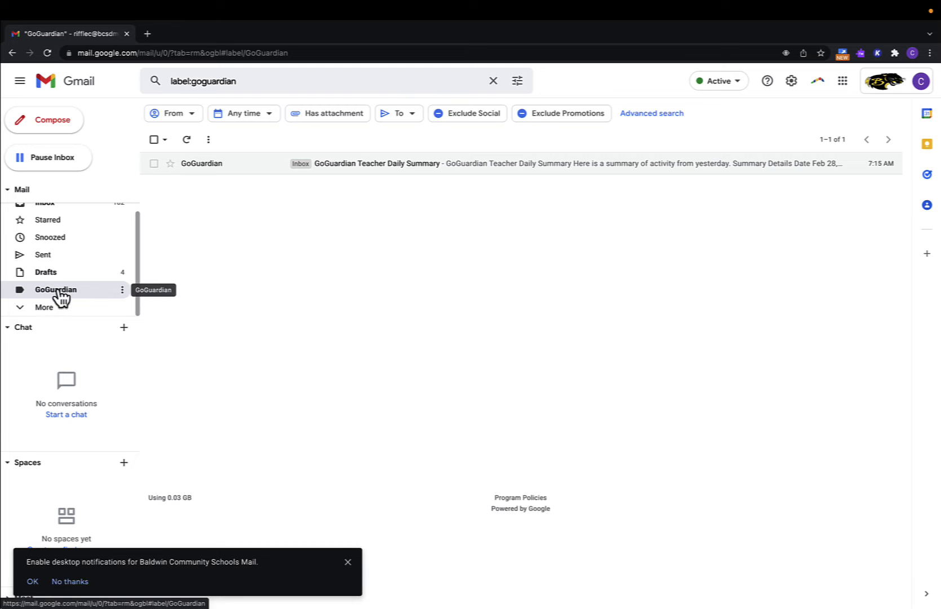
{"action": "scroll", "coordinate": [84, 274], "scroll_direction": "up", "scroll_amount": 1}
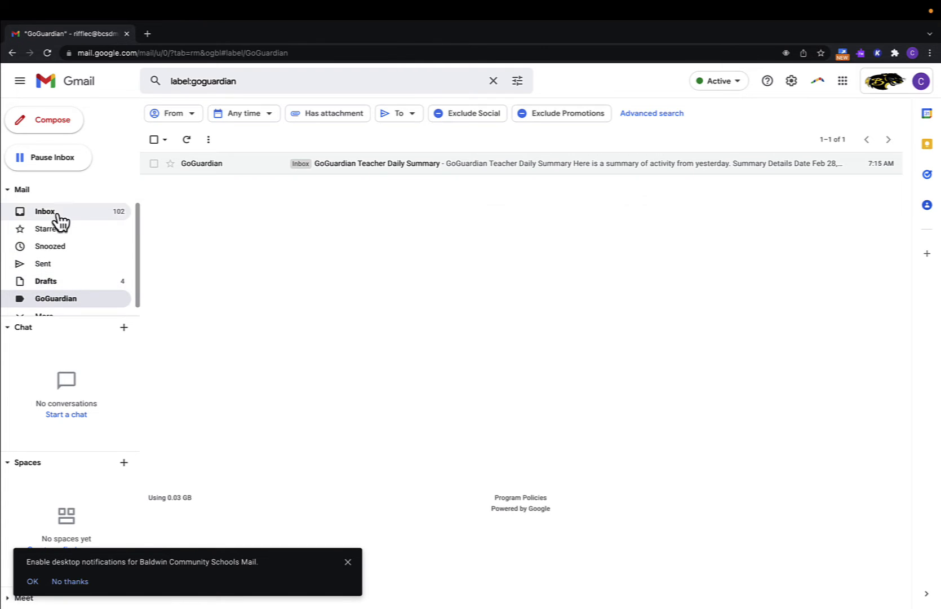
Archive the labelled GoGuardian Teacher Daily Summary email from the inbox
{"action": "left_click", "coordinate": [54, 214]}
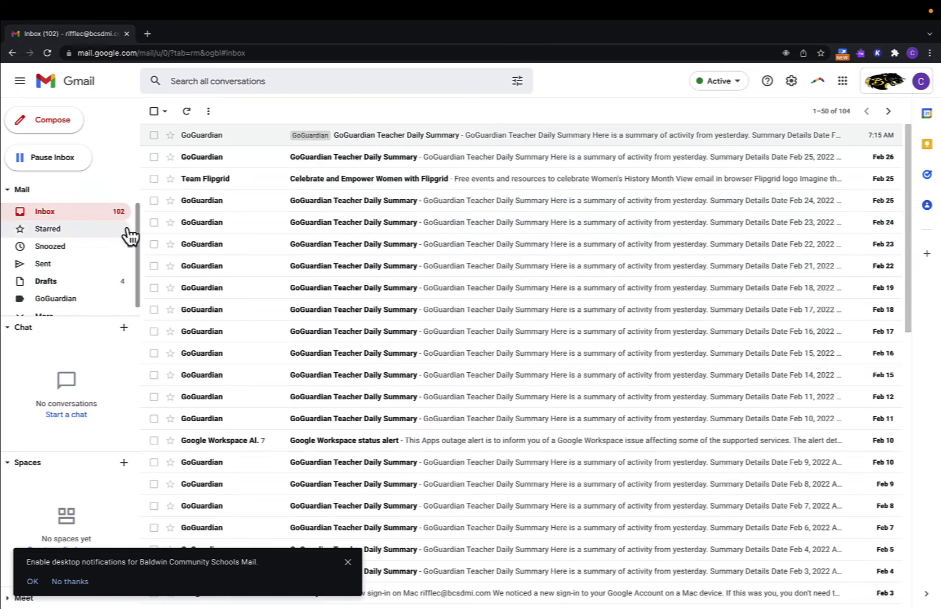
{"action": "left_click", "coordinate": [255, 138]}
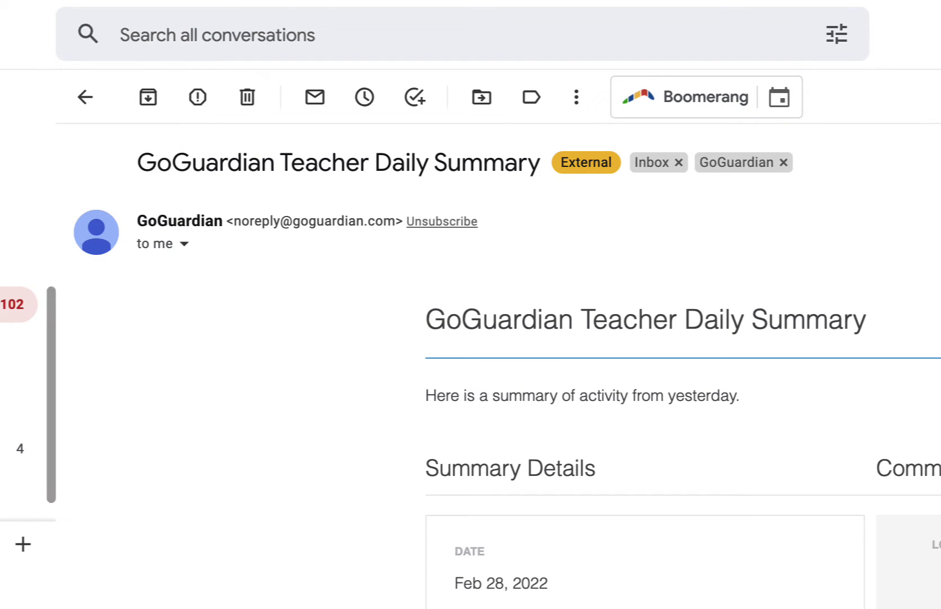
{"action": "left_click", "coordinate": [148, 97]}
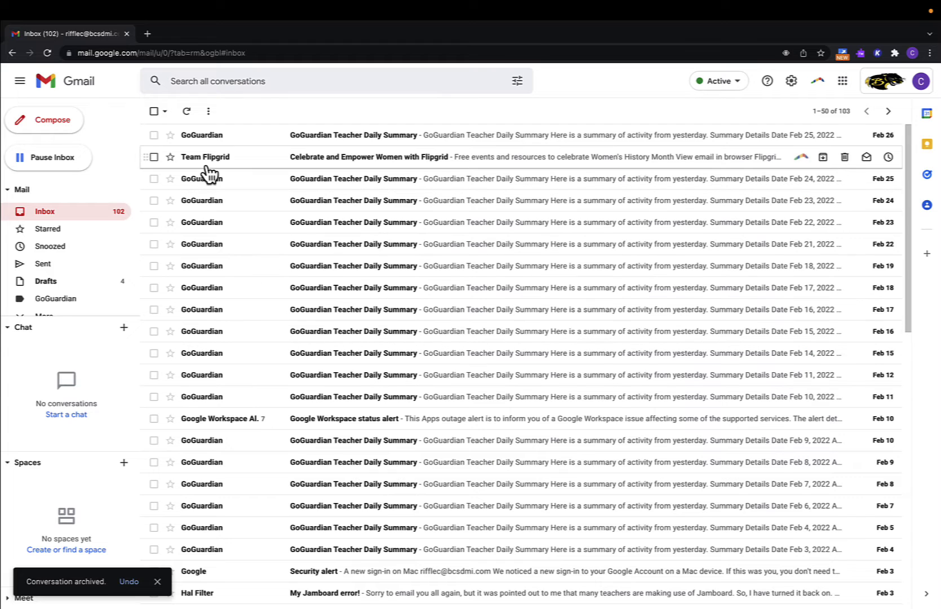
Check the GoGuardian label's message list for the archived summary email
{"action": "scroll", "coordinate": [84, 288], "scroll_direction": "down", "scroll_amount": 1}
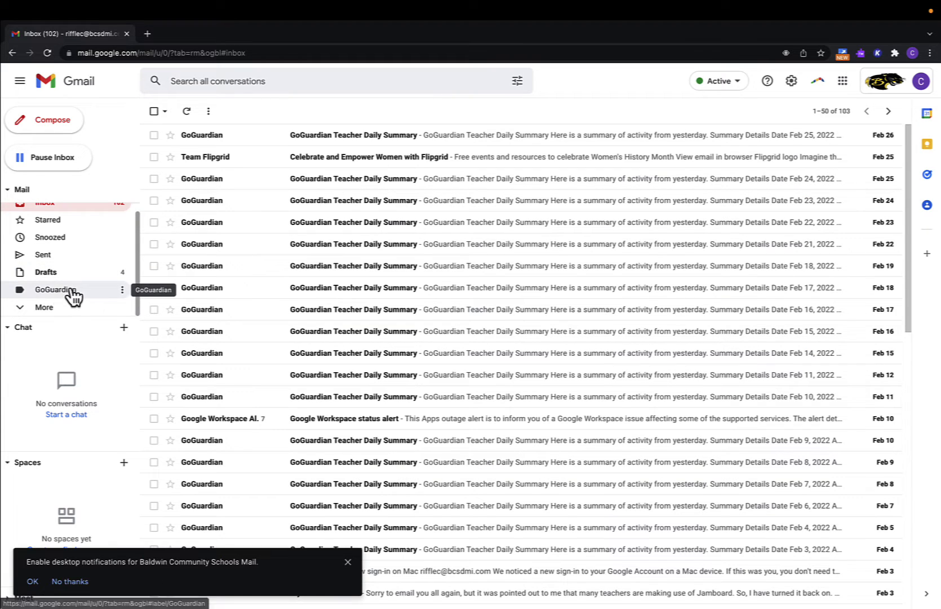
{"action": "left_click", "coordinate": [72, 295]}
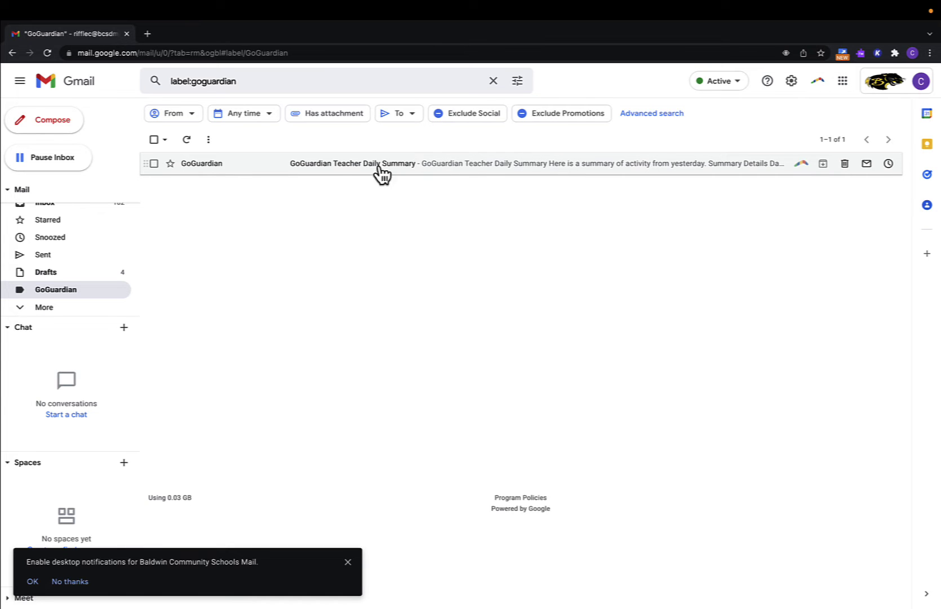
{"action": "scroll", "coordinate": [30, 292], "scroll_direction": "up", "scroll_amount": 1}
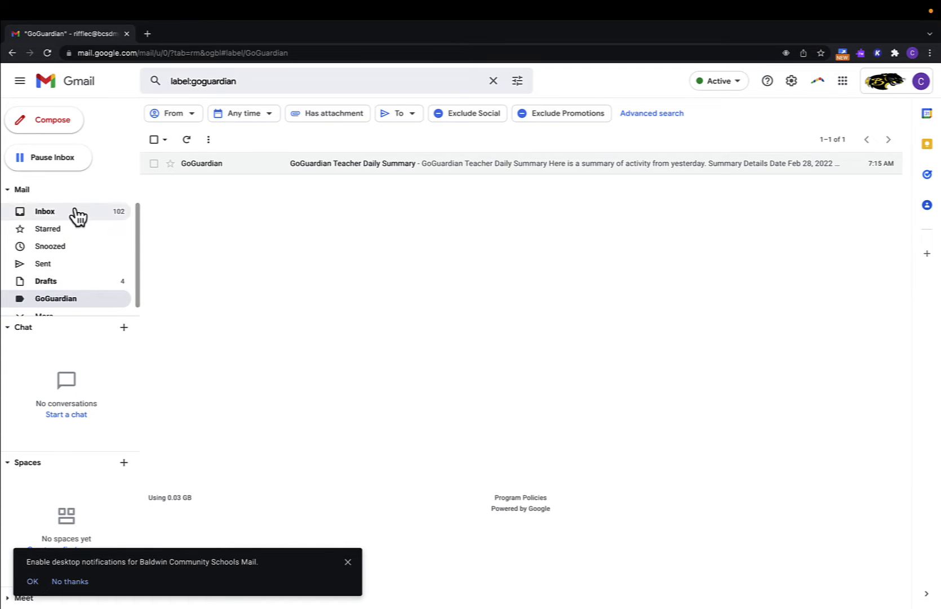
Start a filter for messages like the newest GoGuardian Teacher Daily Summary email in the inbox
{"action": "left_click", "coordinate": [75, 215]}
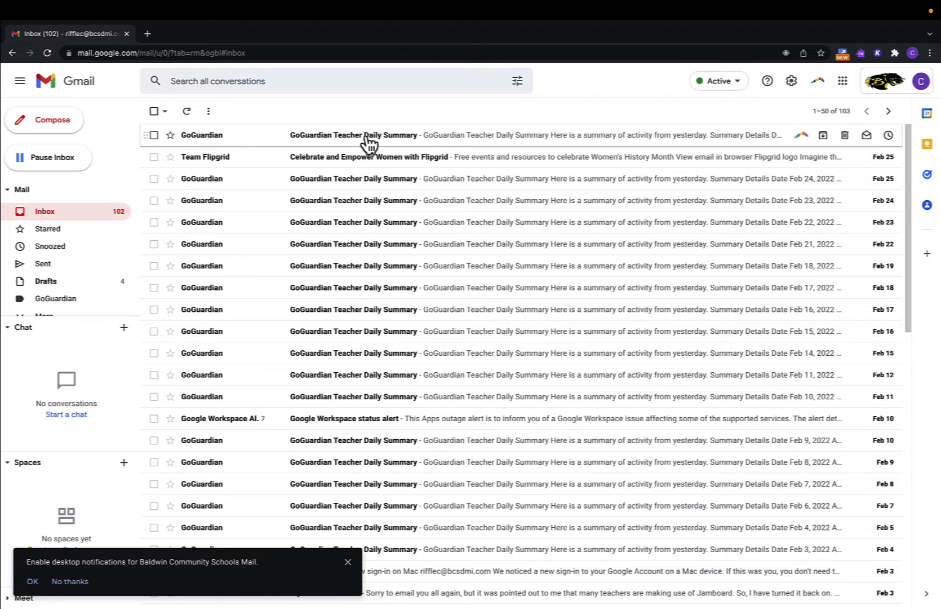
{"action": "left_click", "coordinate": [374, 140]}
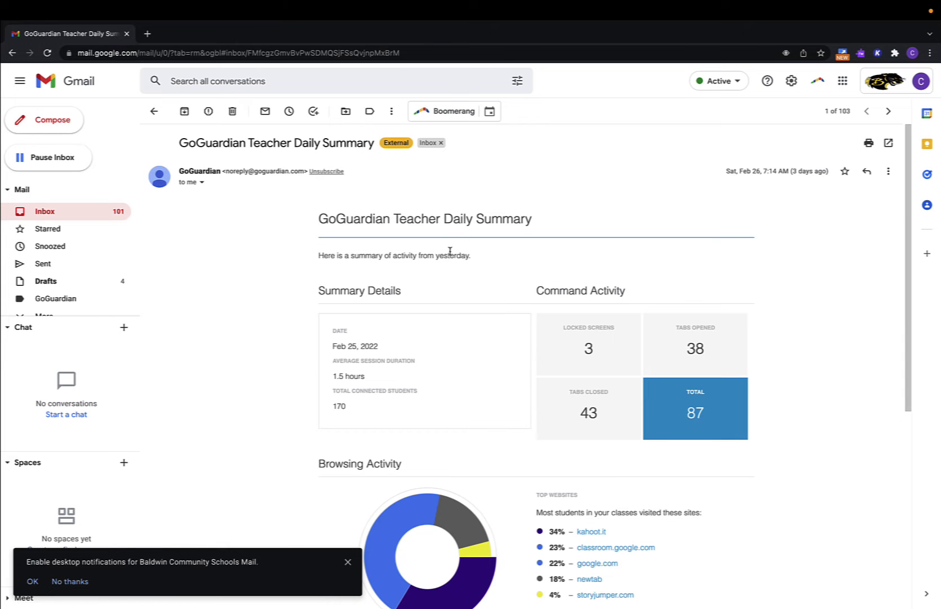
{"action": "left_click", "coordinate": [391, 111]}
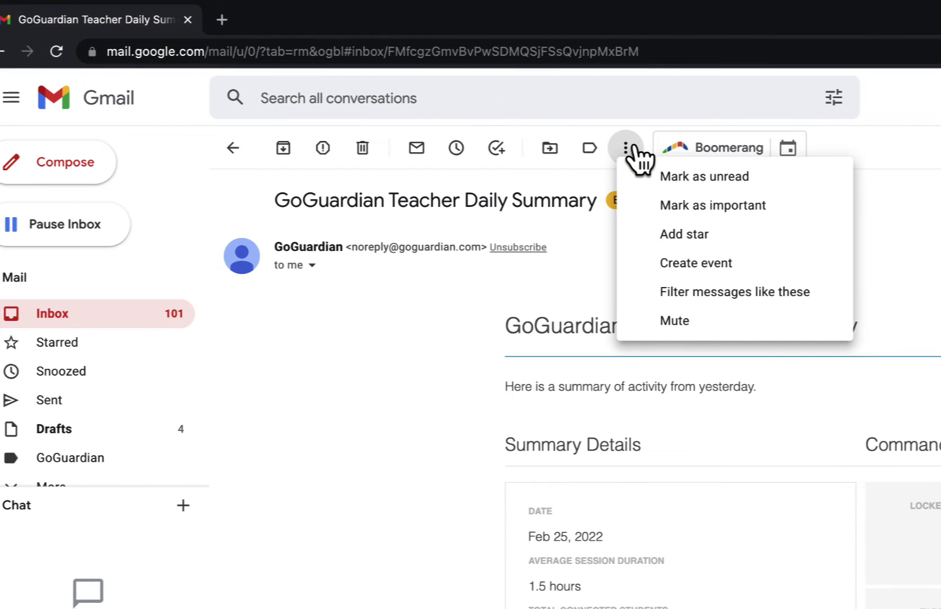
{"action": "left_click", "coordinate": [812, 313]}
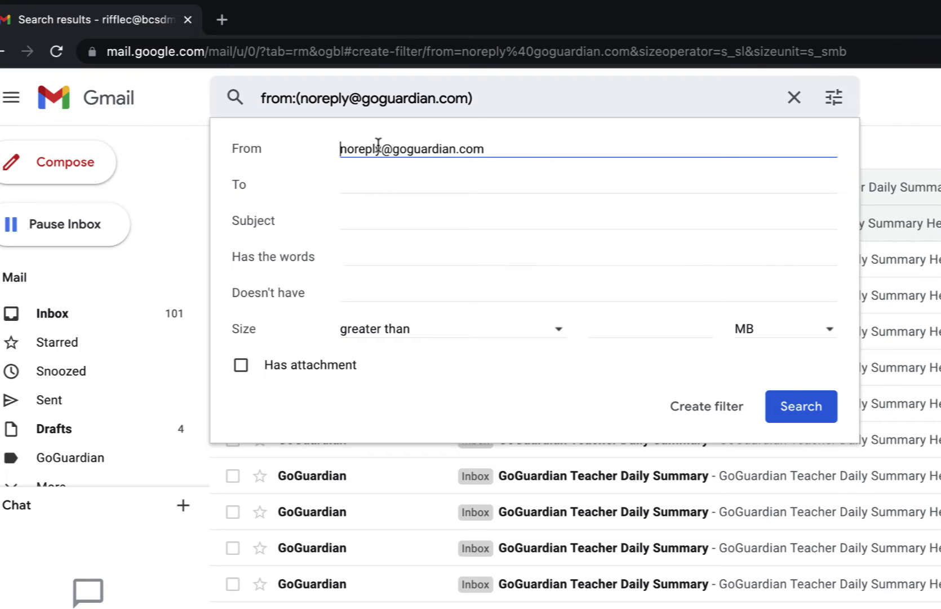
Keep the sender's address as the filter's only search criterion and continue to the filter actions
{"action": "left_click_drag", "start_coordinate": [346, 144], "coordinate": [484, 149]}
{"action": "left_click", "coordinate": [500, 150]}
{"action": "left_click", "coordinate": [399, 191]}
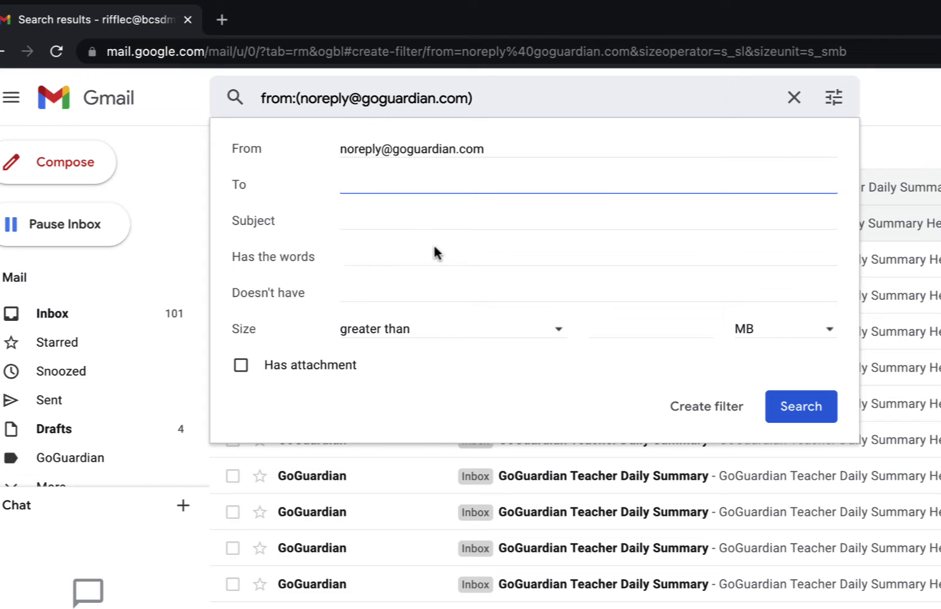
{"action": "mouse_move", "coordinate": [355, 151]}
{"action": "left_mouse_down"}
{"action": "mouse_move", "coordinate": [488, 150]}
{"action": "mouse_move", "coordinate": [337, 151]}
{"action": "left_mouse_up"}
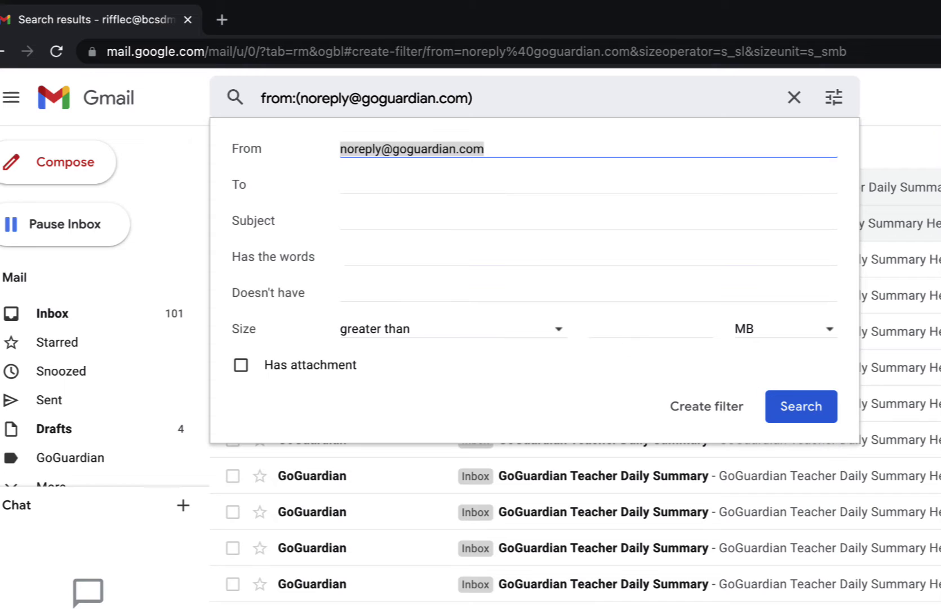
{"action": "left_click", "coordinate": [712, 416]}
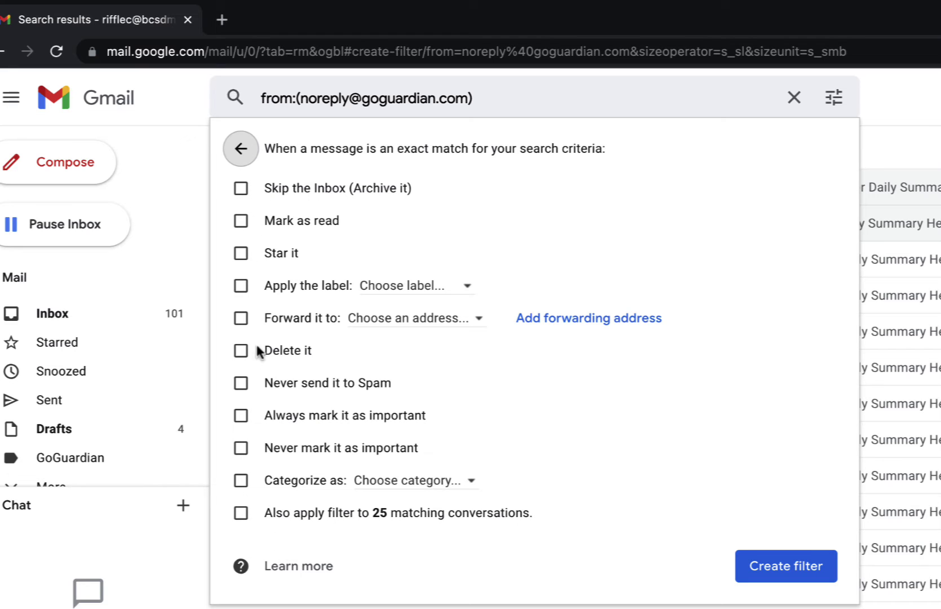
Create the filter so that it applies the GoGuardian label, skips the inbox and also covers existing matching conversations
{"action": "left_click", "coordinate": [241, 285]}
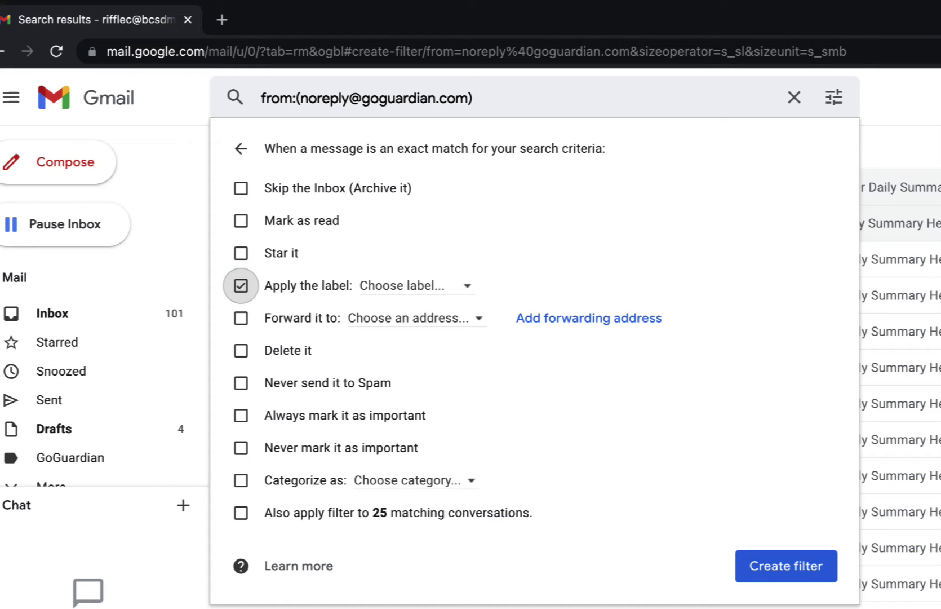
{"action": "left_click", "coordinate": [464, 288]}
{"action": "left_click", "coordinate": [502, 362]}
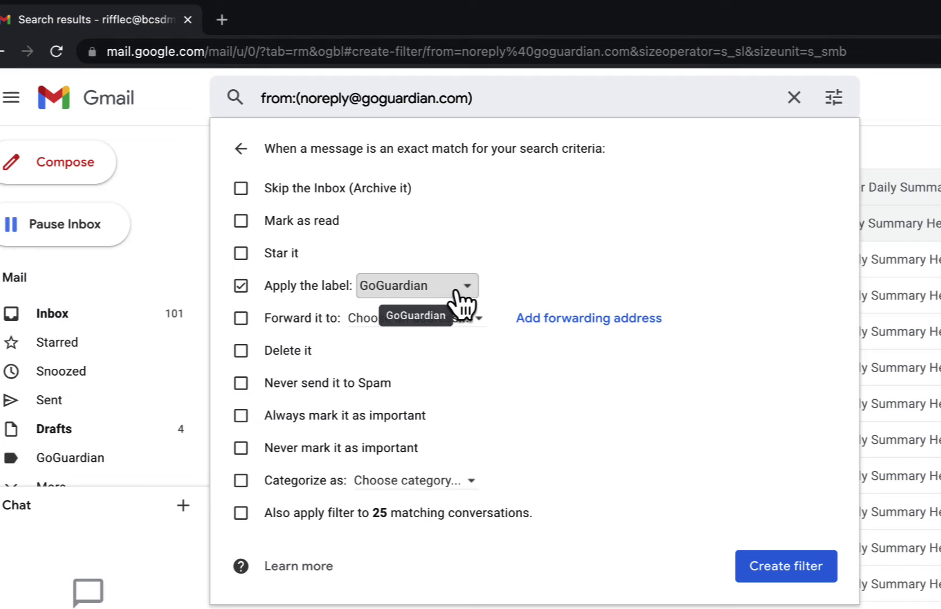
{"action": "left_click", "coordinate": [242, 190]}
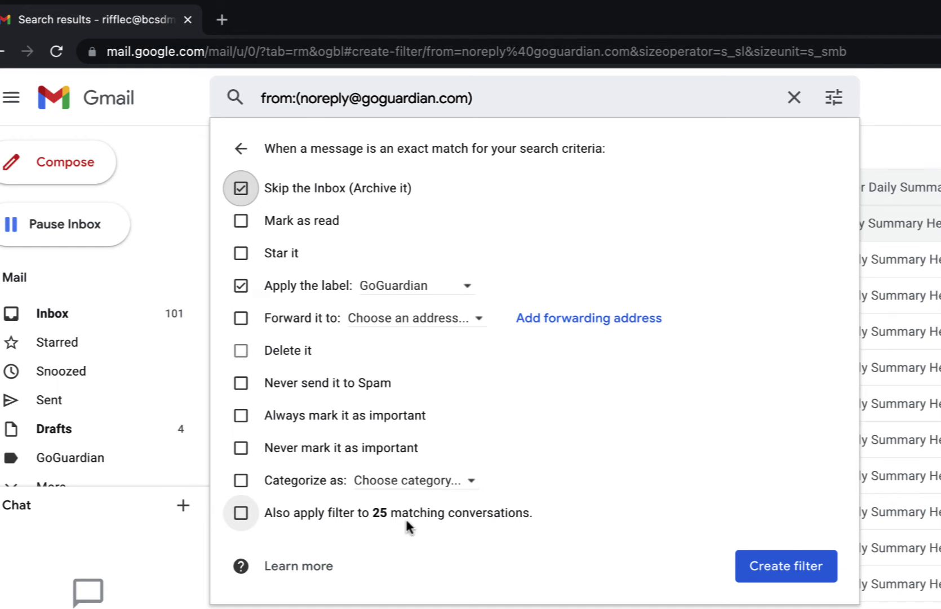
{"action": "left_click", "coordinate": [242, 515]}
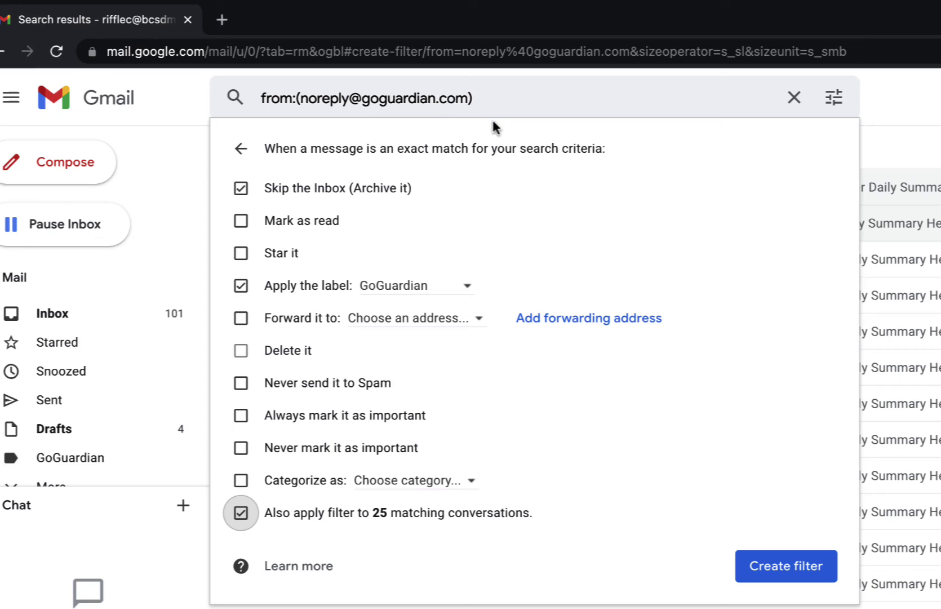
{"action": "left_click", "coordinate": [807, 575]}
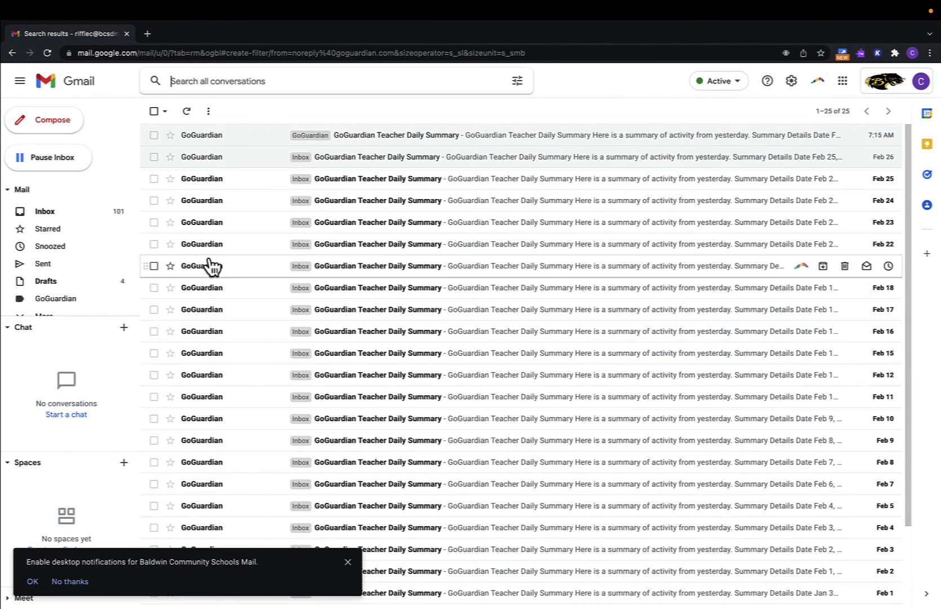
Check the filter's effect on the newest GoGuardian summary email and on the refreshed inbox list
{"action": "left_click", "coordinate": [54, 212]}
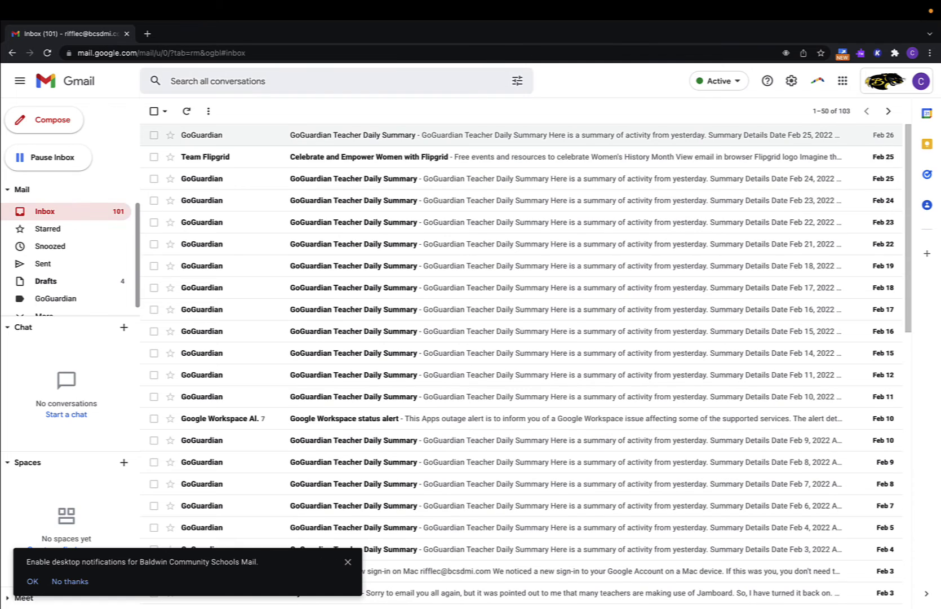
{"action": "left_click", "coordinate": [304, 135]}
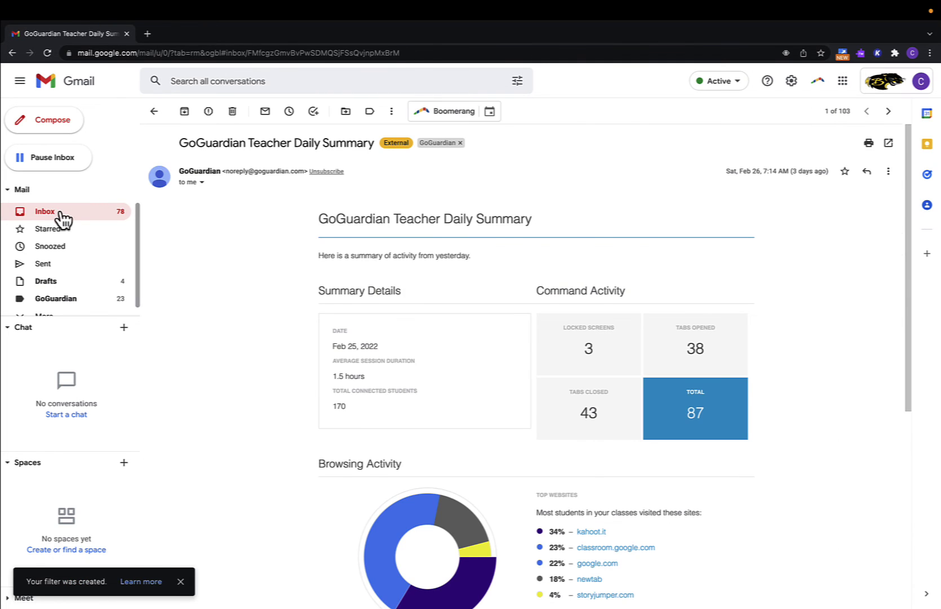
{"action": "left_click", "coordinate": [62, 216]}
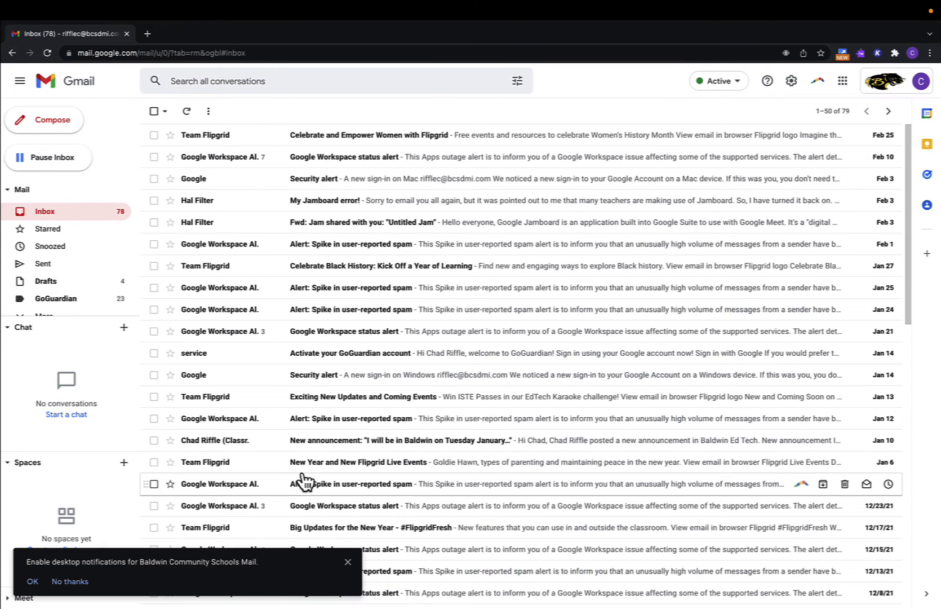
Show the messages filed under the GoGuardian label and look through the whole list of daily summary emails
{"action": "scroll", "coordinate": [90, 298], "scroll_direction": "down", "scroll_amount": 1}
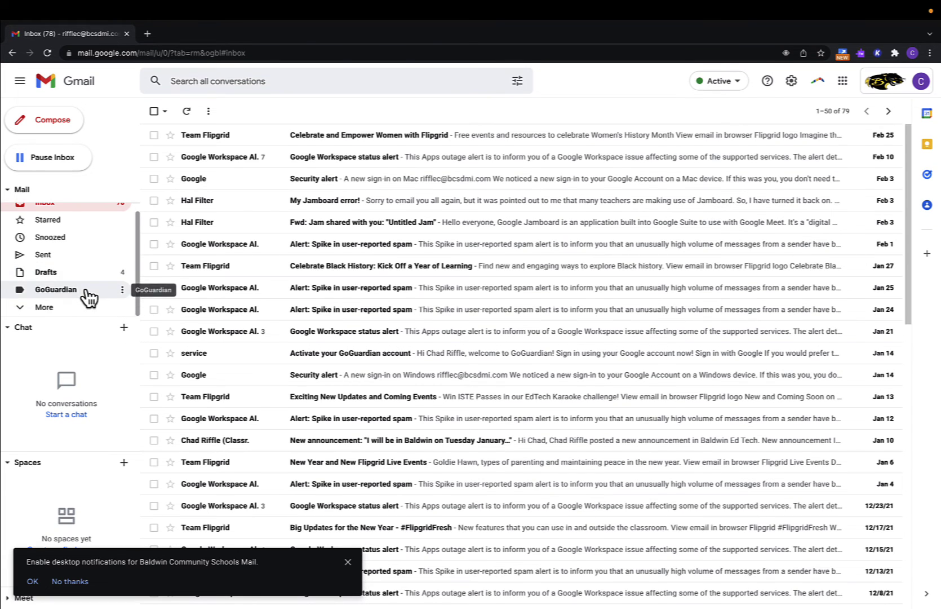
{"action": "left_click", "coordinate": [65, 298]}
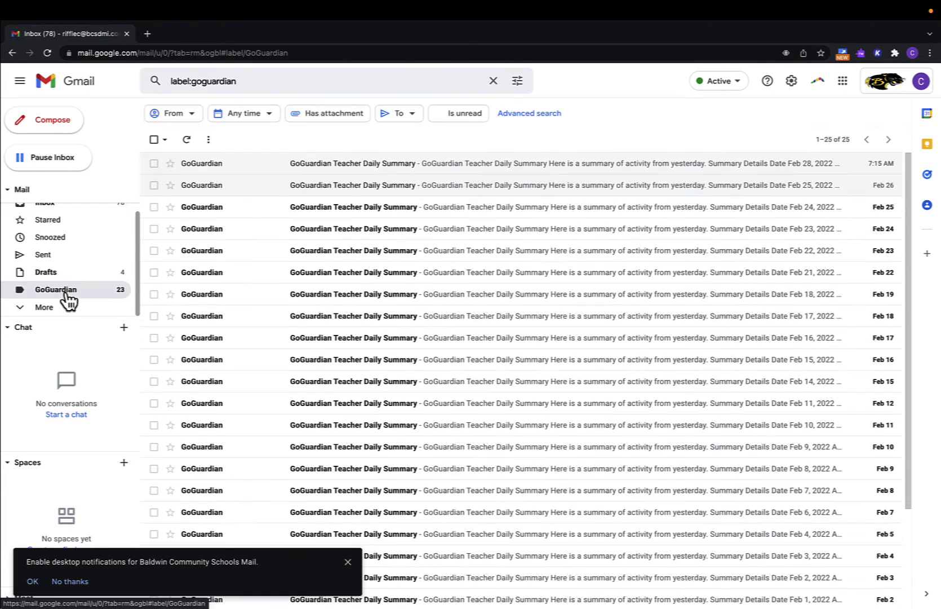
{"action": "scroll", "coordinate": [274, 384], "scroll_direction": "down", "scroll_amount": 3}
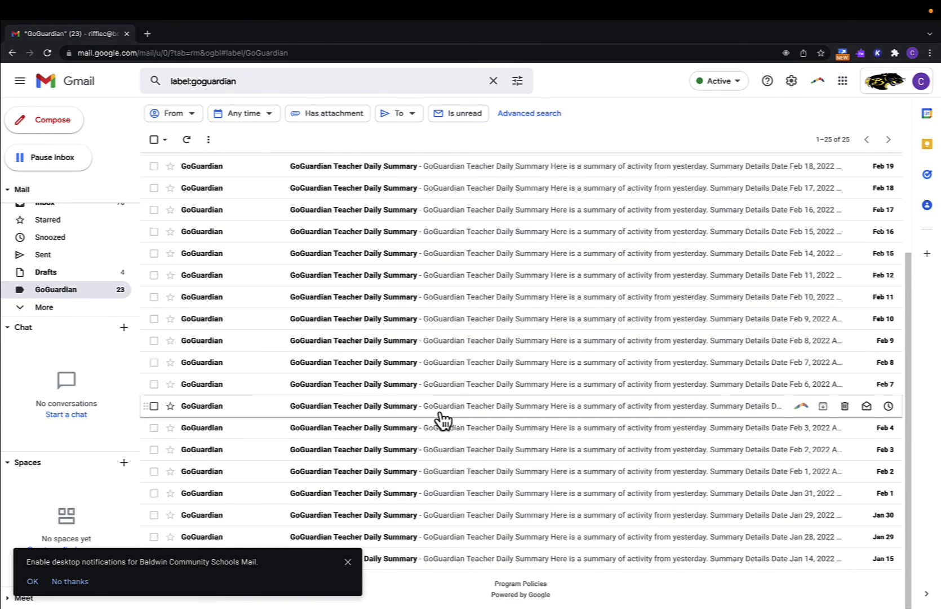
{"action": "scroll", "coordinate": [440, 420], "scroll_direction": "up", "scroll_amount": 1}
{"action": "scroll", "coordinate": [434, 422], "scroll_direction": "up", "scroll_amount": 3}
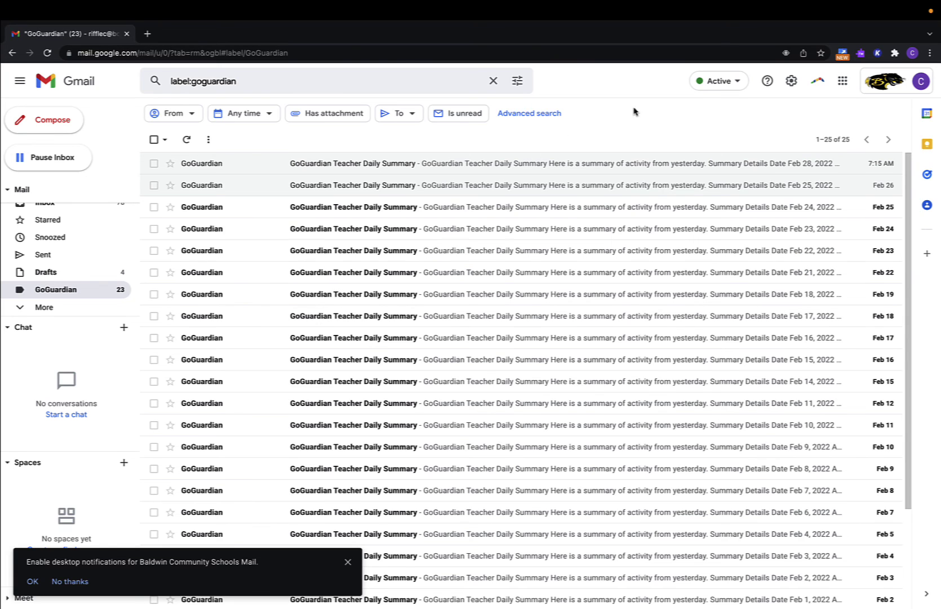
Show the account's list of mail filters and blocked addresses in the full Gmail settings
{"action": "left_click", "coordinate": [792, 81]}
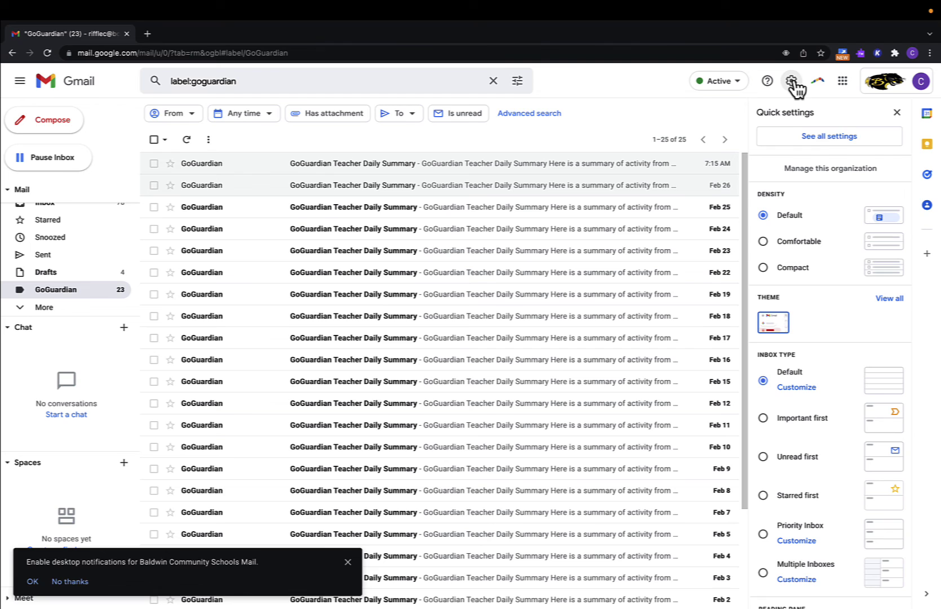
{"action": "left_click", "coordinate": [820, 134]}
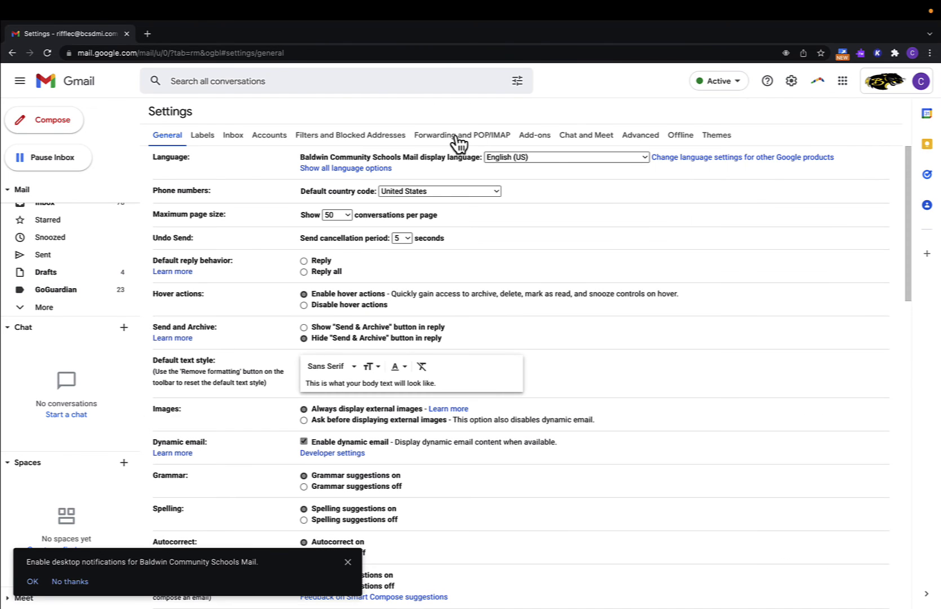
{"action": "left_click", "coordinate": [359, 141]}
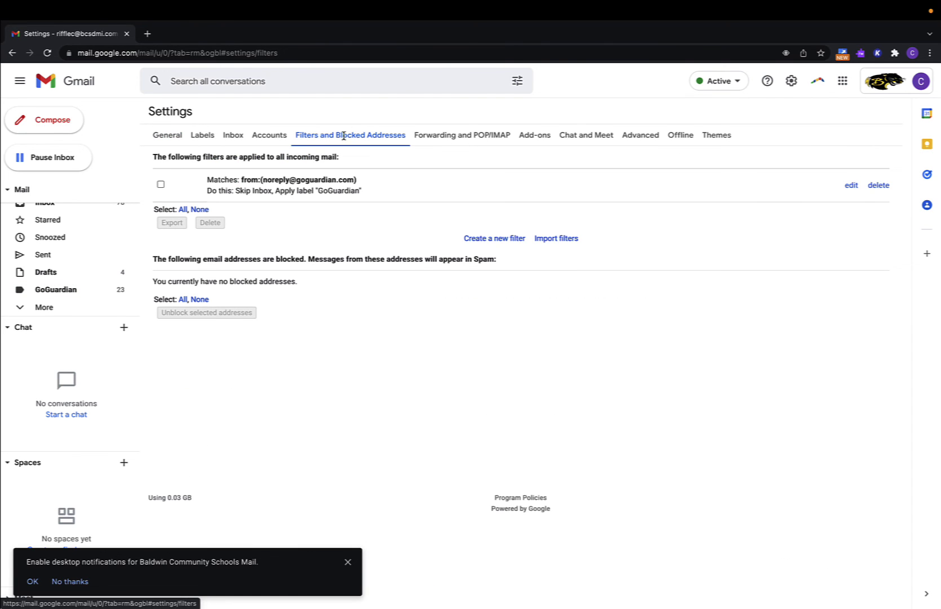